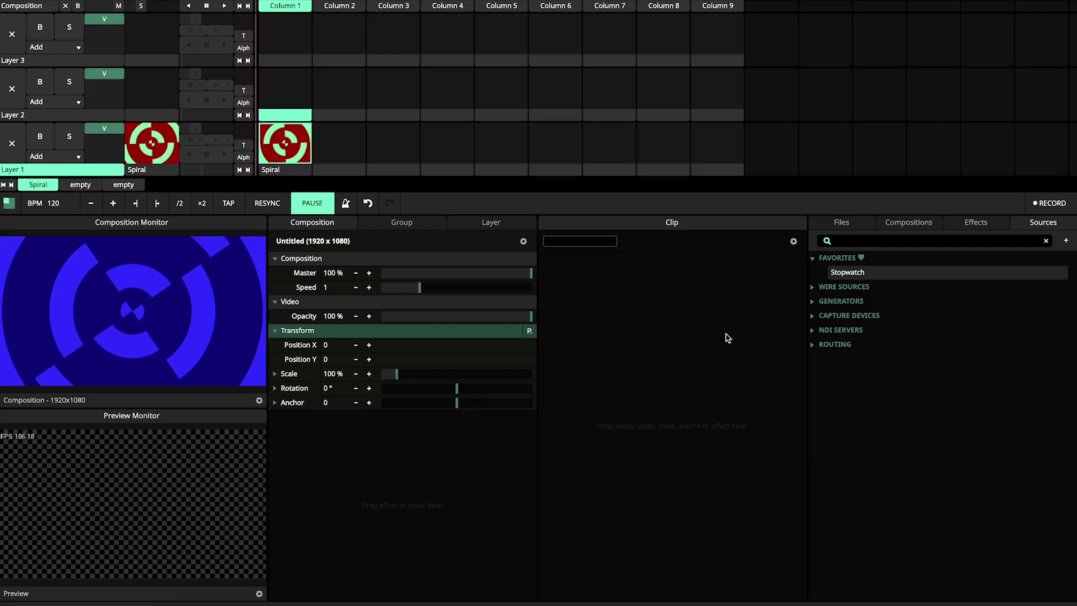
Place the Favorites Stopwatch source in Layer 2, Column 1 and trigger it
left_click_drag(850, 271, 285, 107)
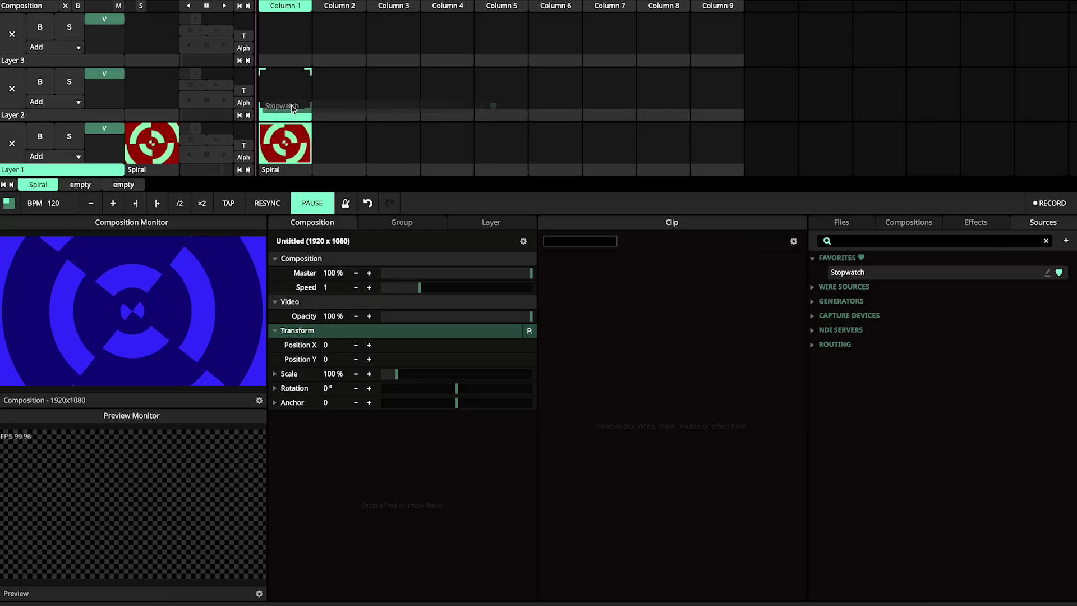
left_click(284, 102)
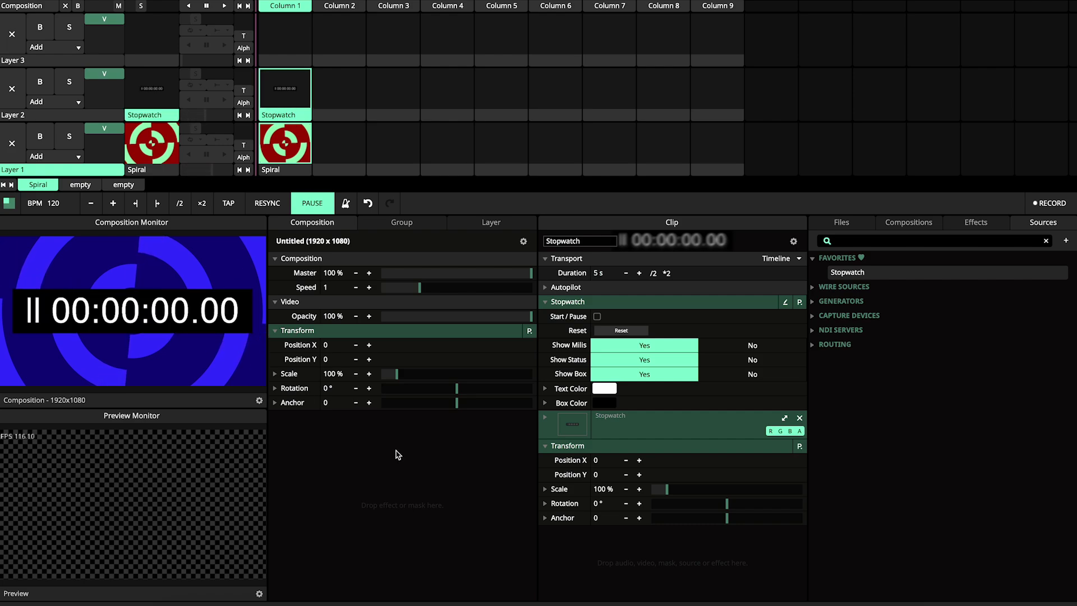
Start and pause the stopwatch, then toggle Show Status, Show Mills and Show Box off and on
left_click(597, 317)
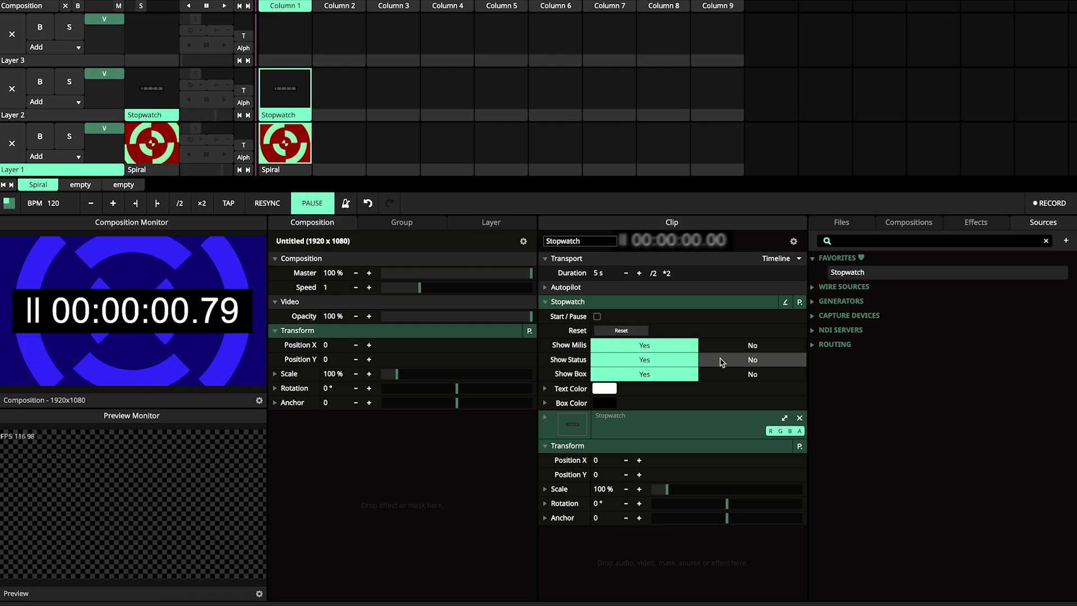
left_click(752, 359)
left_click(680, 361)
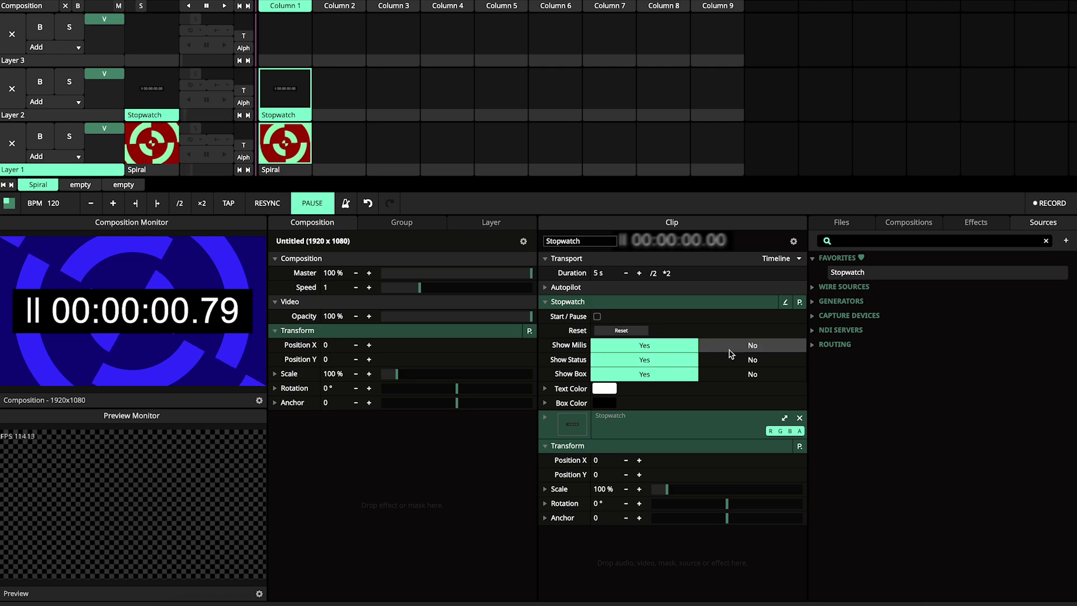
left_click(734, 348)
left_click(673, 348)
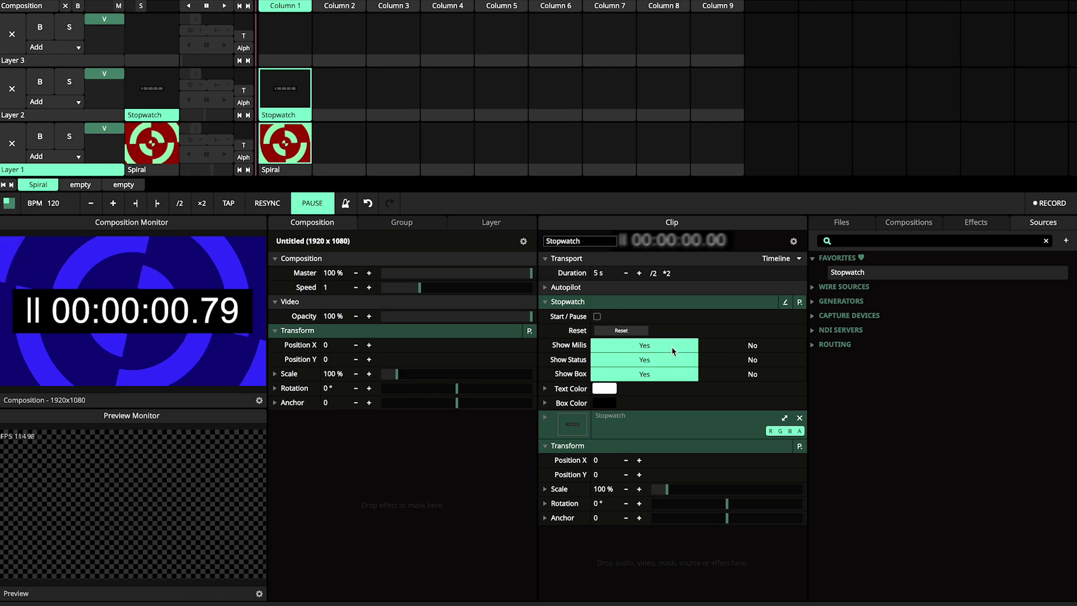
left_click(730, 377)
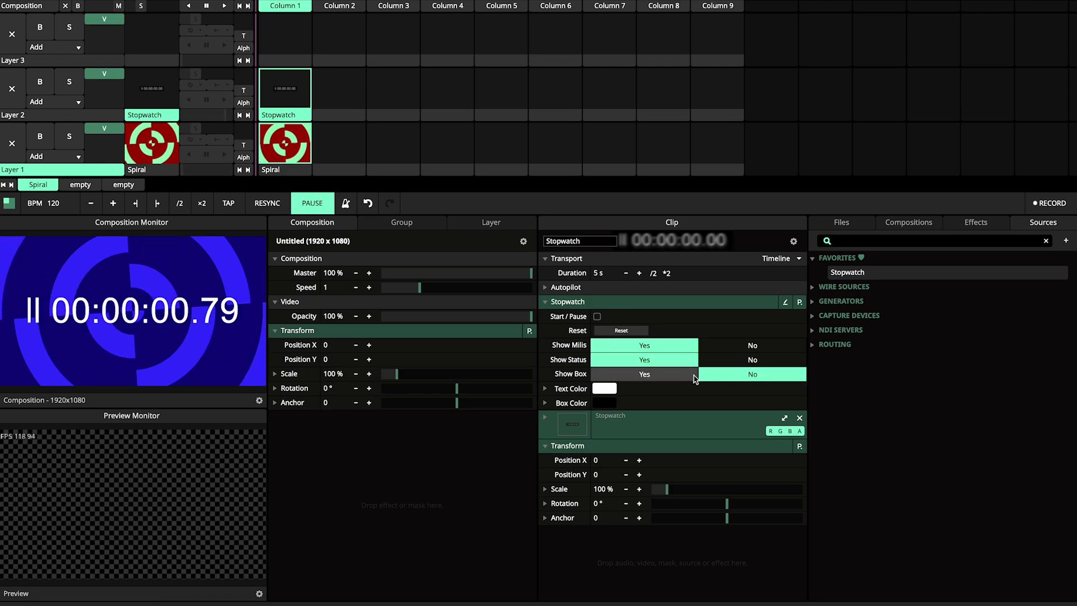
left_click(665, 375)
Run and pause the stopwatch repeatedly, hiding then restoring milliseconds, pausing at 00:00:10.86
left_click(596, 317)
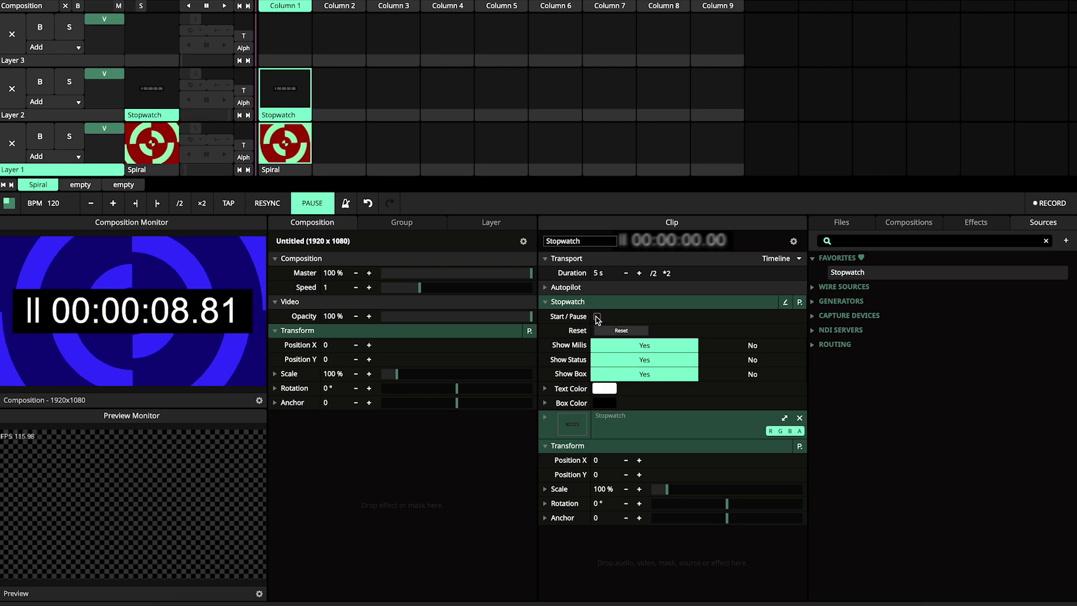
left_click(596, 317)
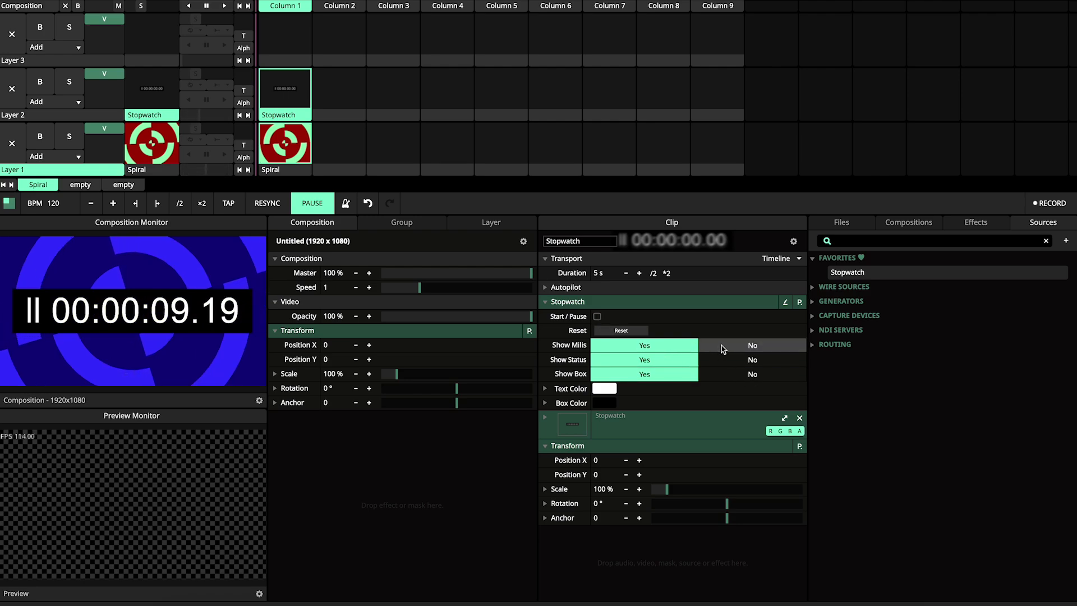
left_click(711, 346)
left_click(597, 316)
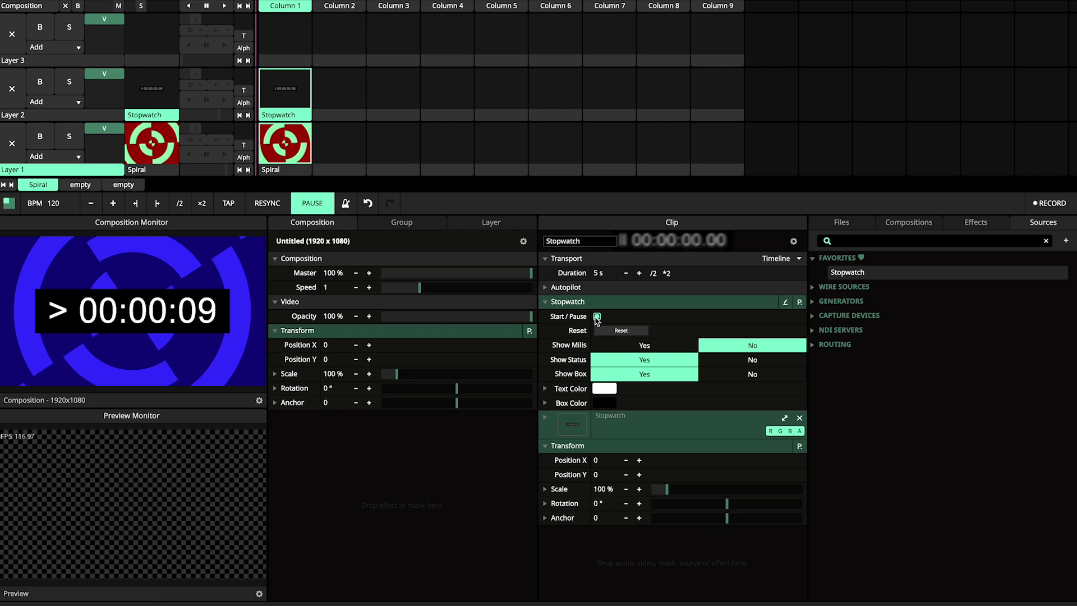
left_click(596, 317)
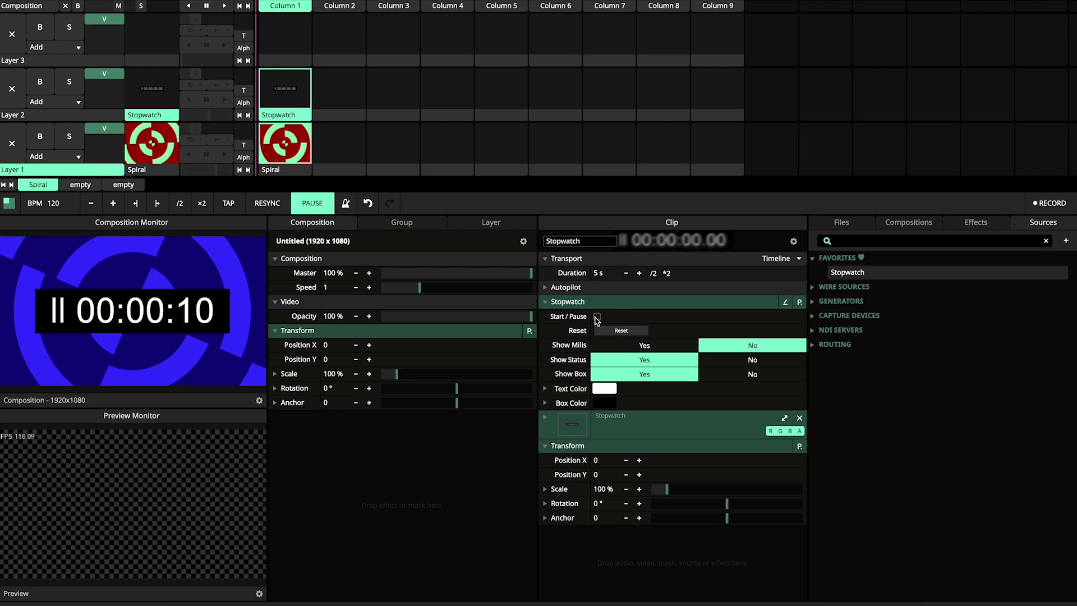
left_click(597, 318)
left_click(675, 346)
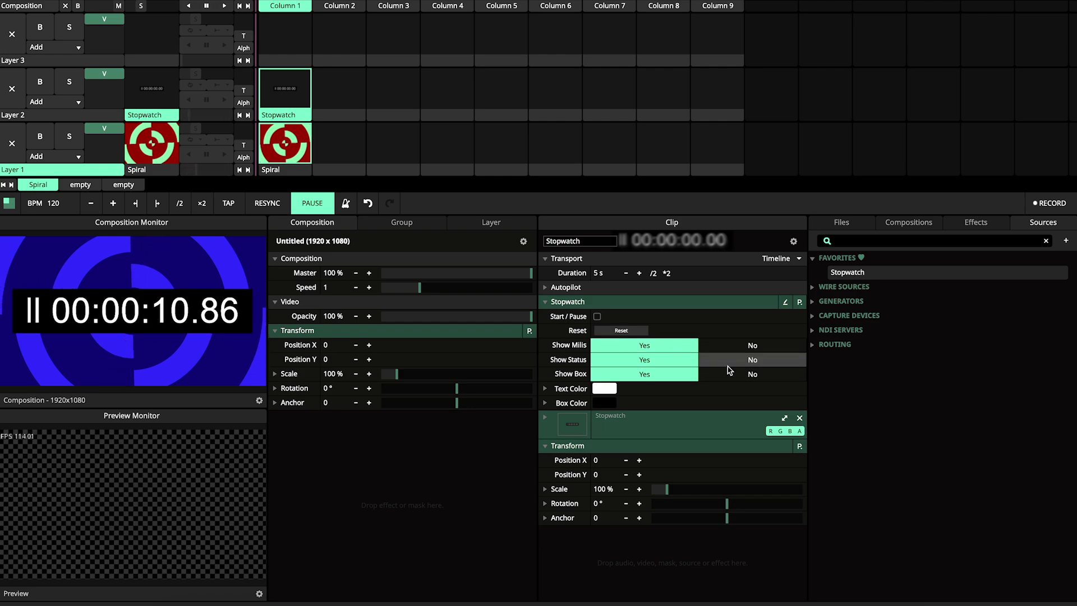
Set the stopwatch Text Color to red and Box Color to peach
left_click(544, 389)
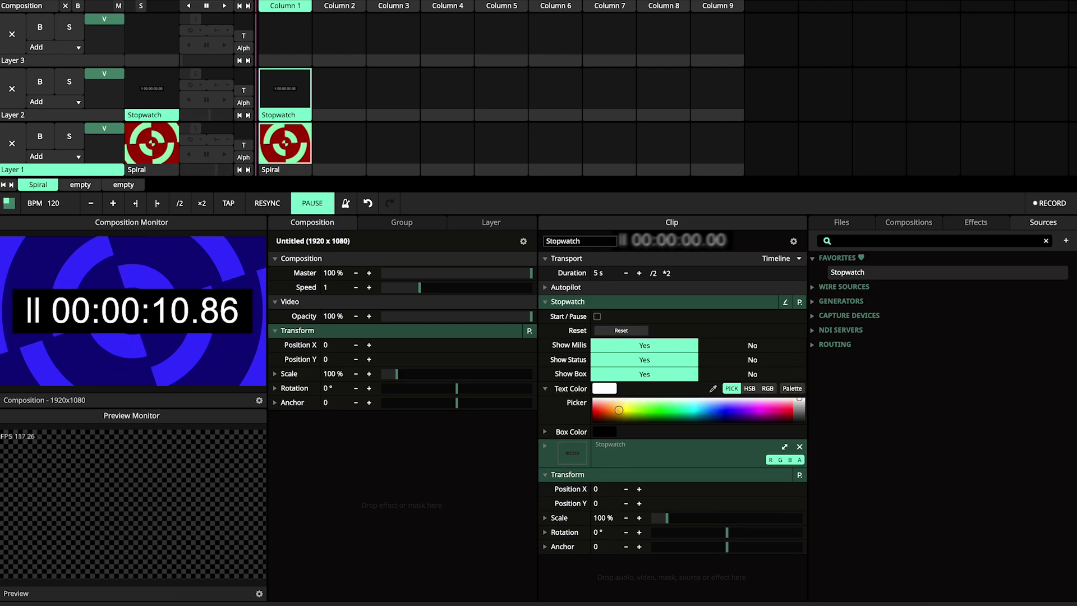
left_click(594, 411)
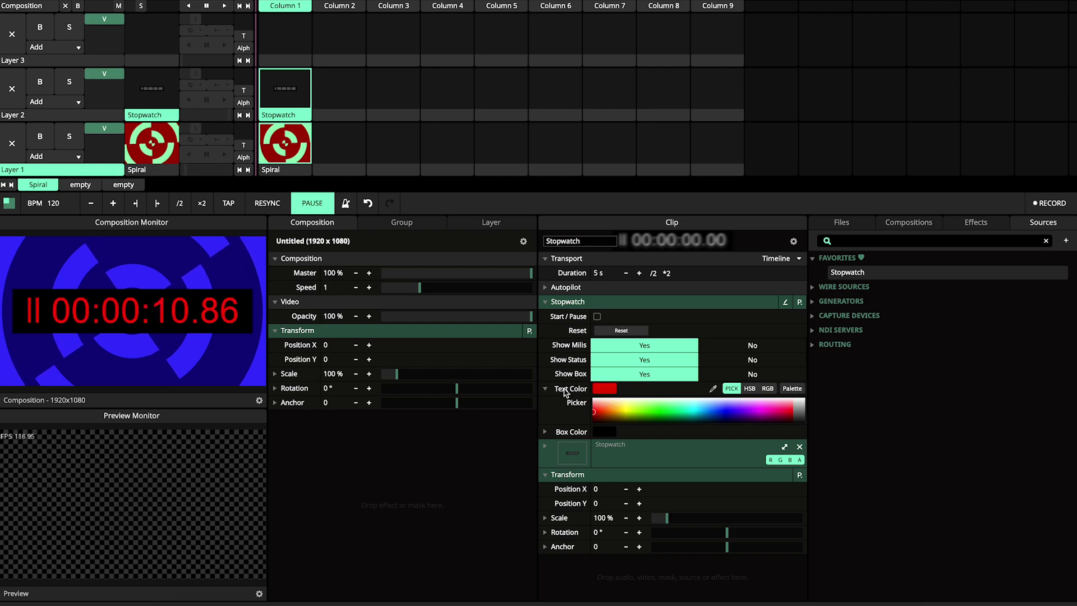
left_click(545, 389)
left_click(611, 431)
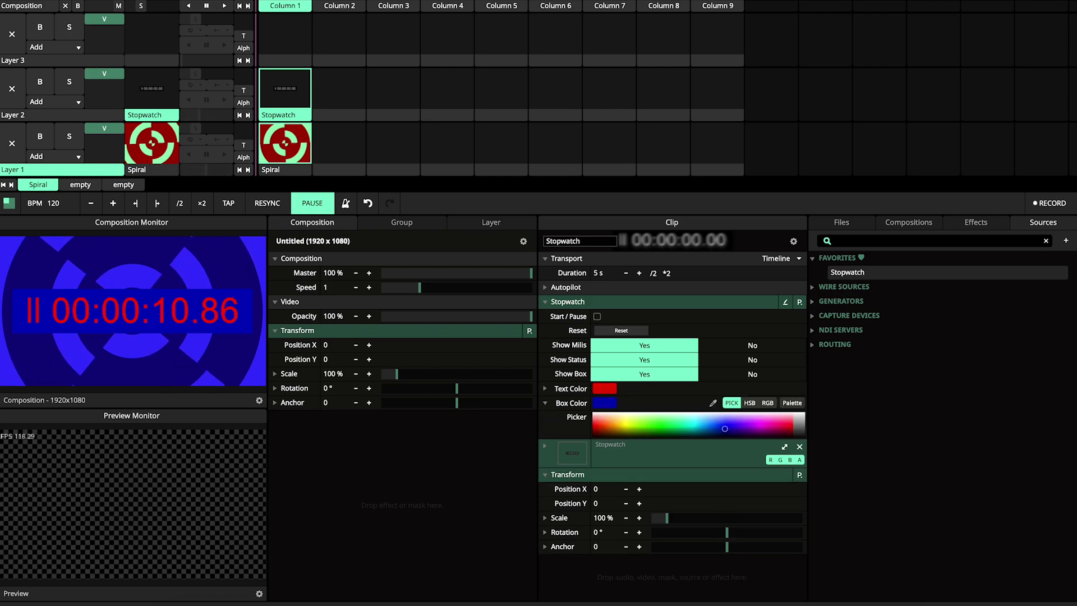
left_click(544, 403)
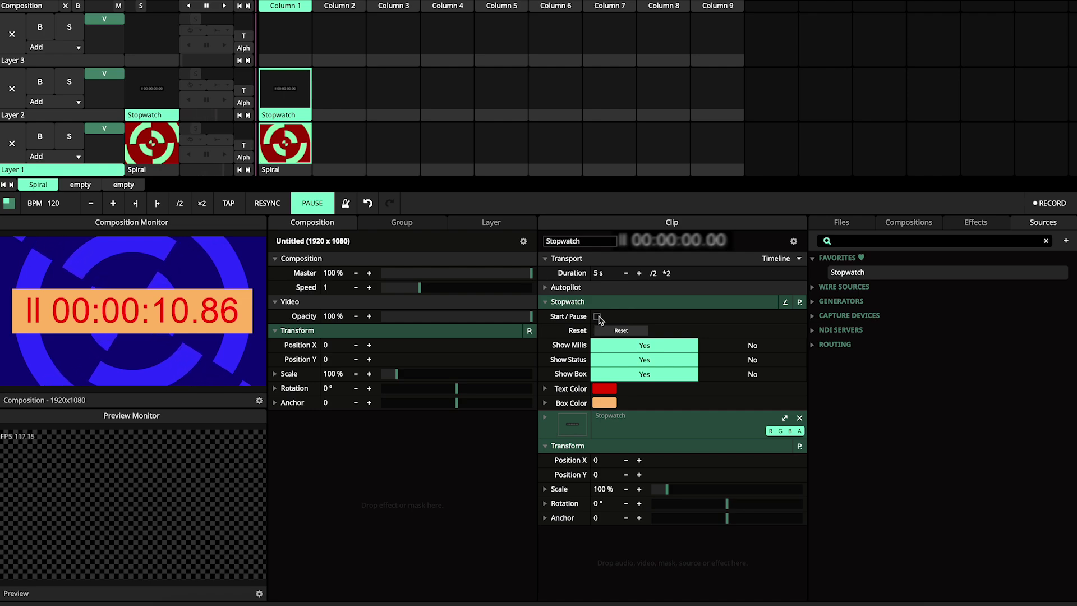
Assign the K key to the stopwatch's Start/Pause with Piano shortcut mode
key("ctrl+k")
left_click(599, 318)
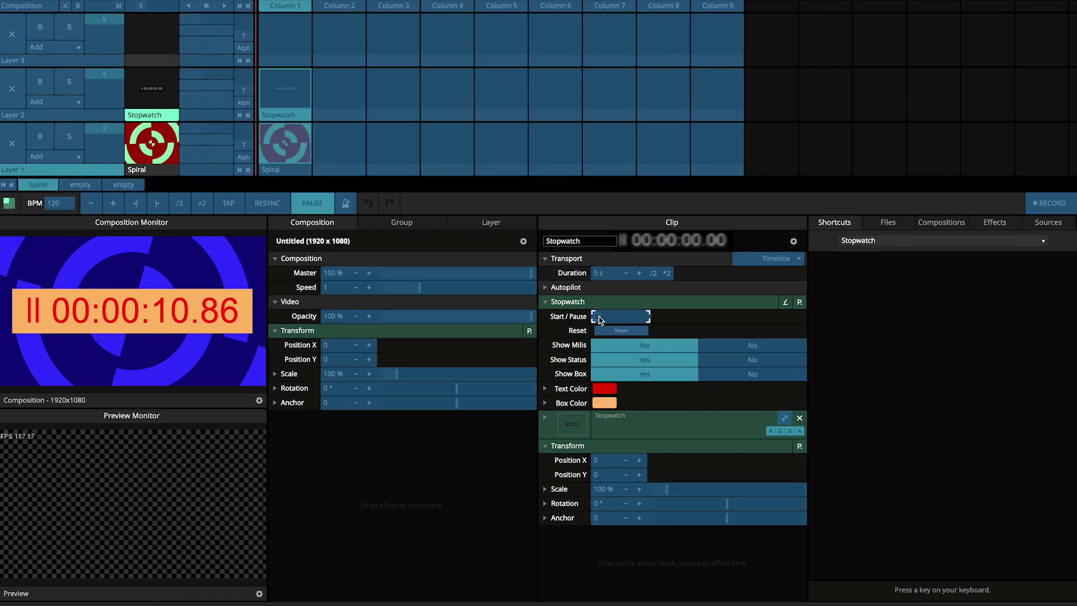
key("k")
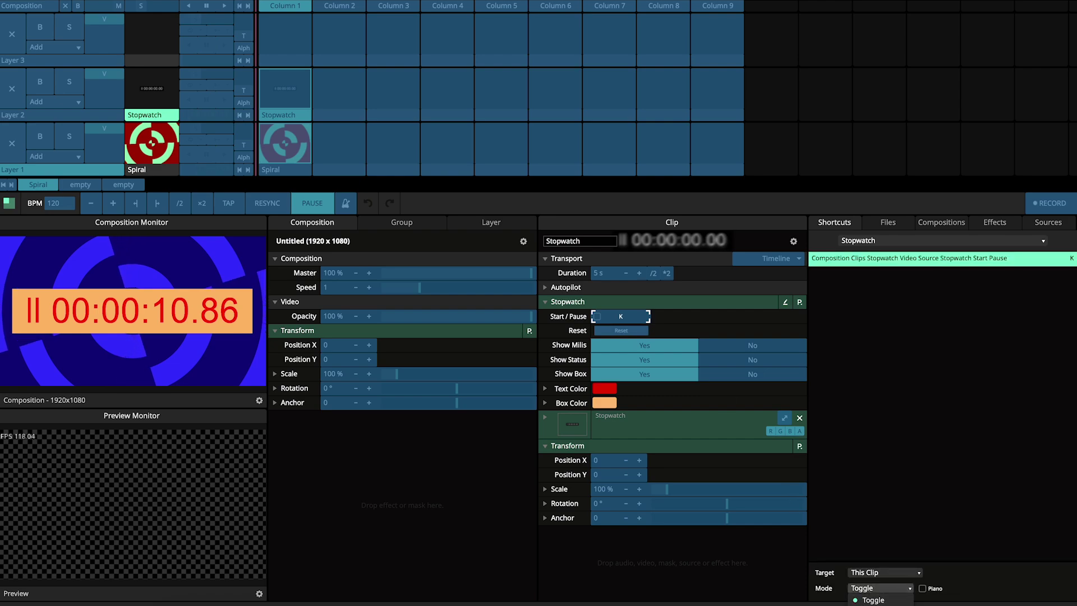
left_click(873, 599)
left_click(923, 587)
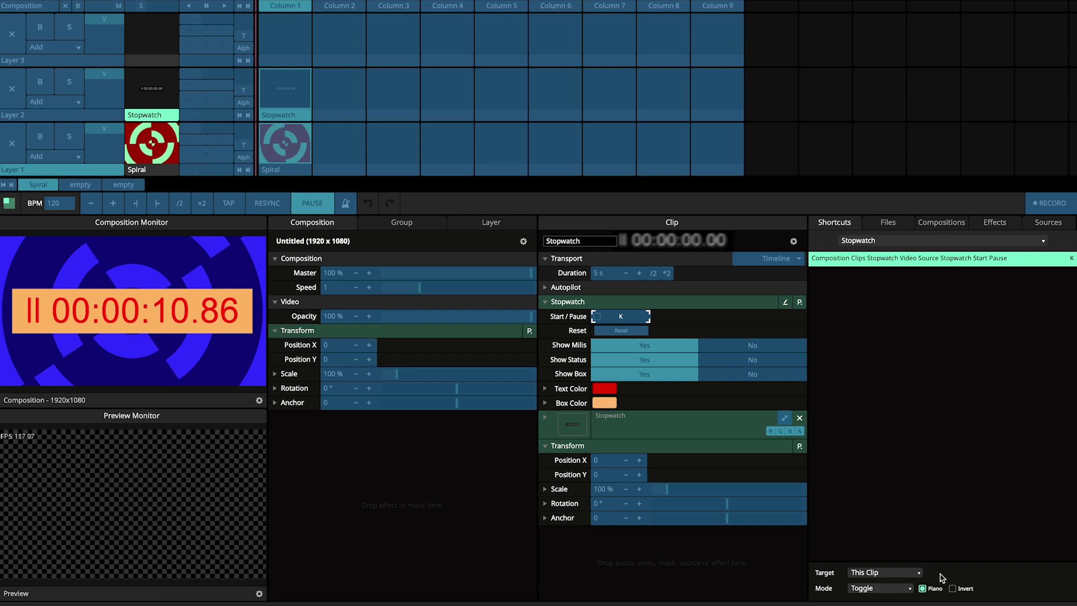
key("ctrl+k")
Press K to run the stopwatch and pause it again
key("k")
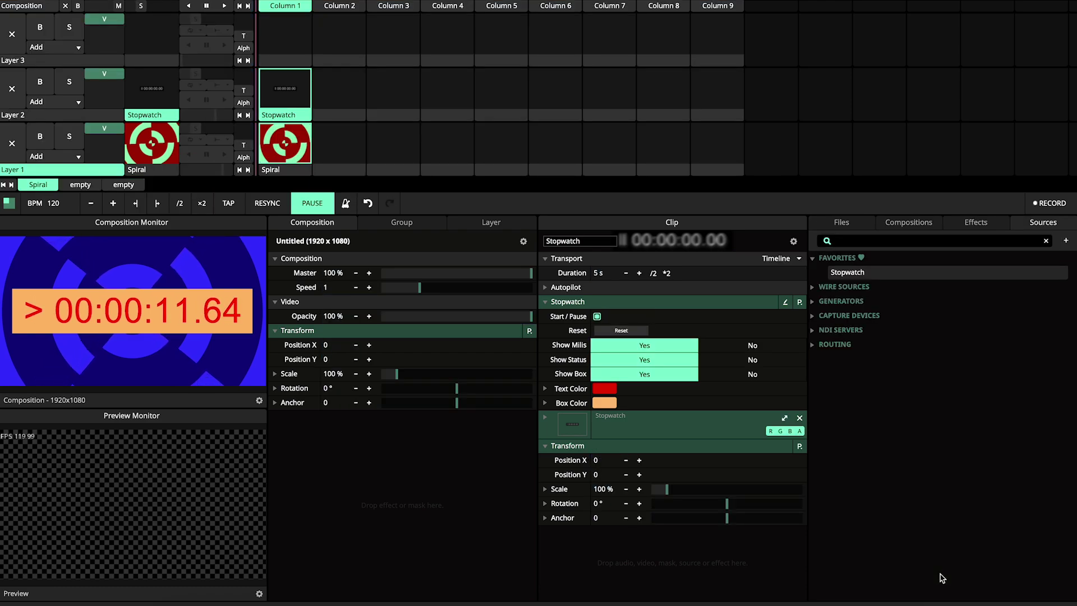
key("k")
key("k")
key("k")
key("k")
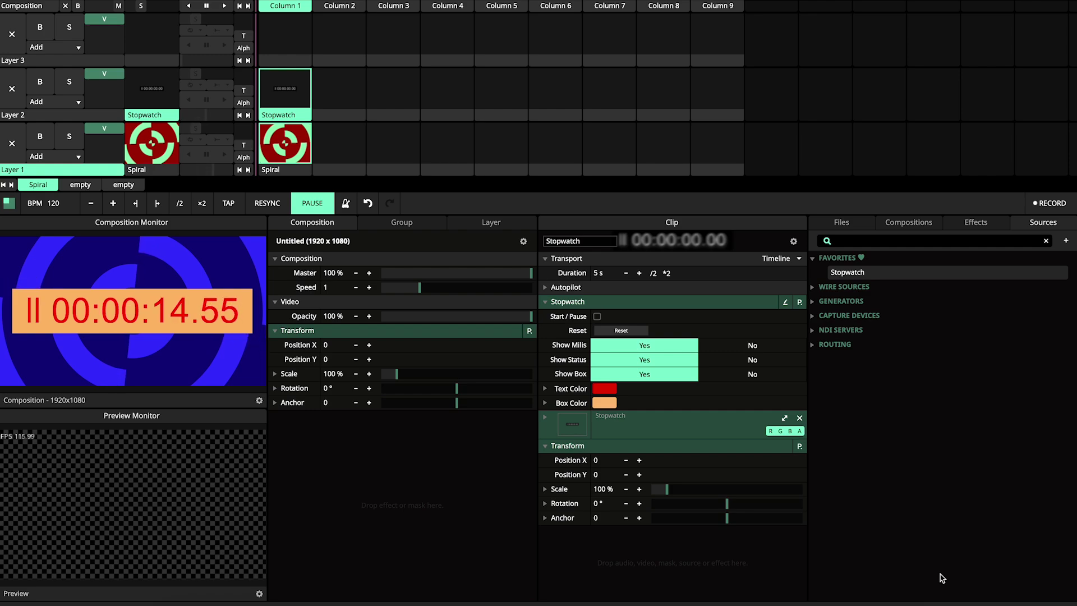
key("k")
key("k")
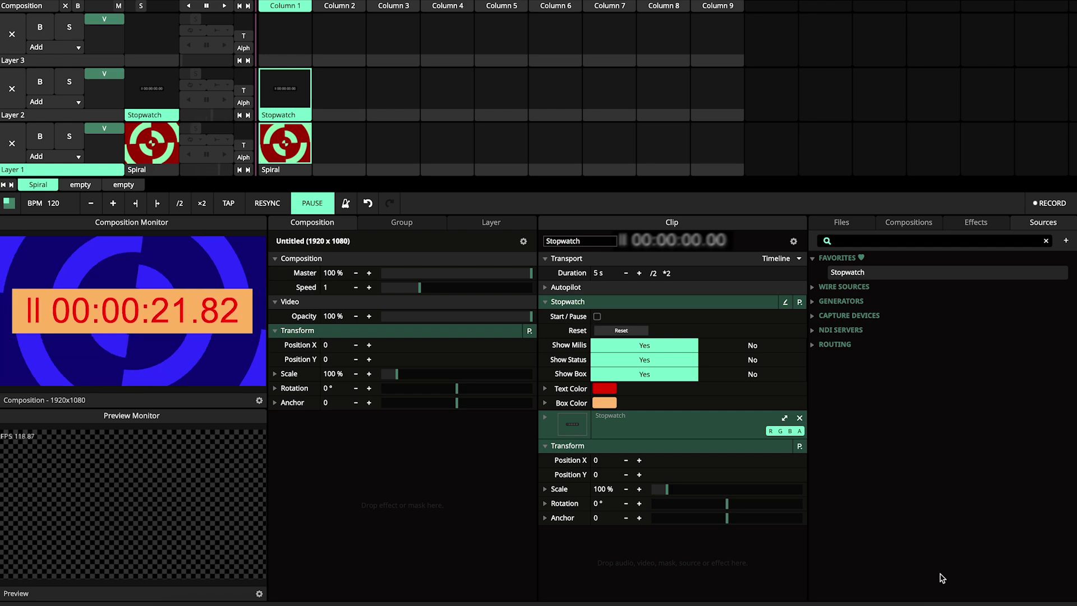